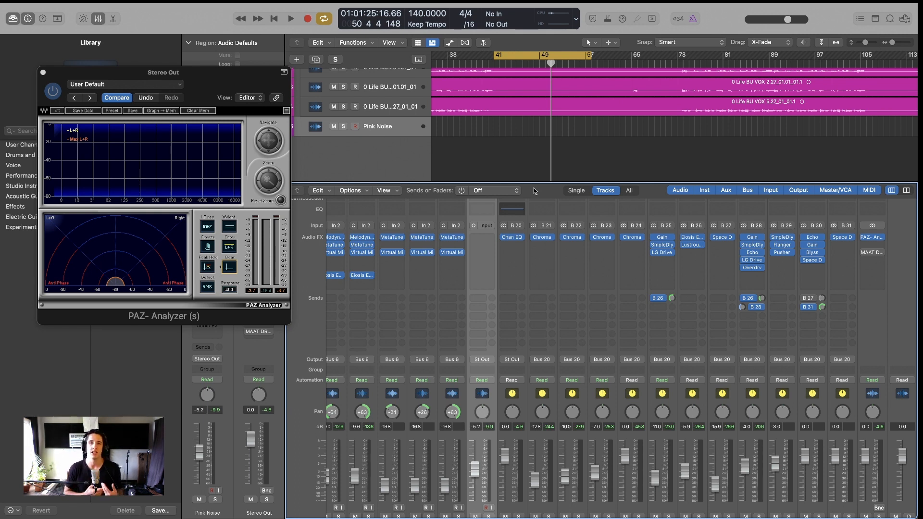
# Insert a Test Oscillator on the Pink Noise track producing pink noise at 0 dB, and arrange its window
pyautogui.scroll(3, 477, 288)
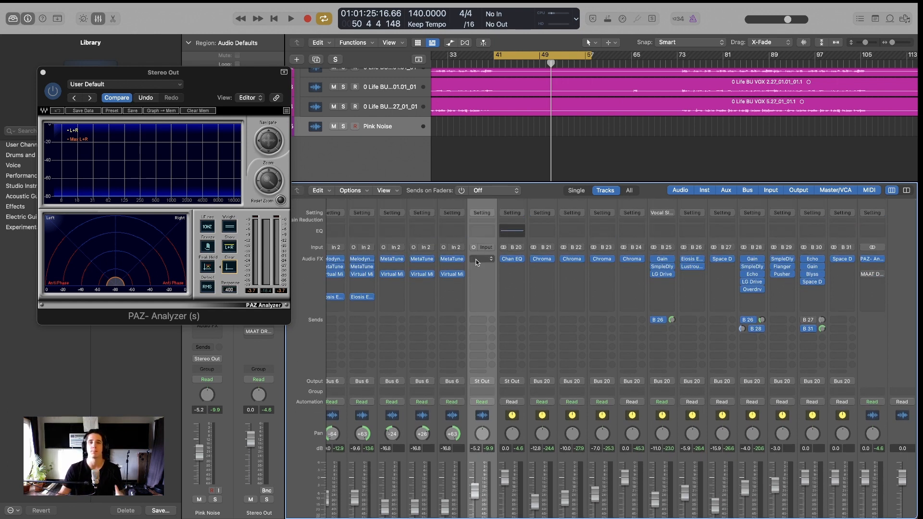
pyautogui.click(475, 260)
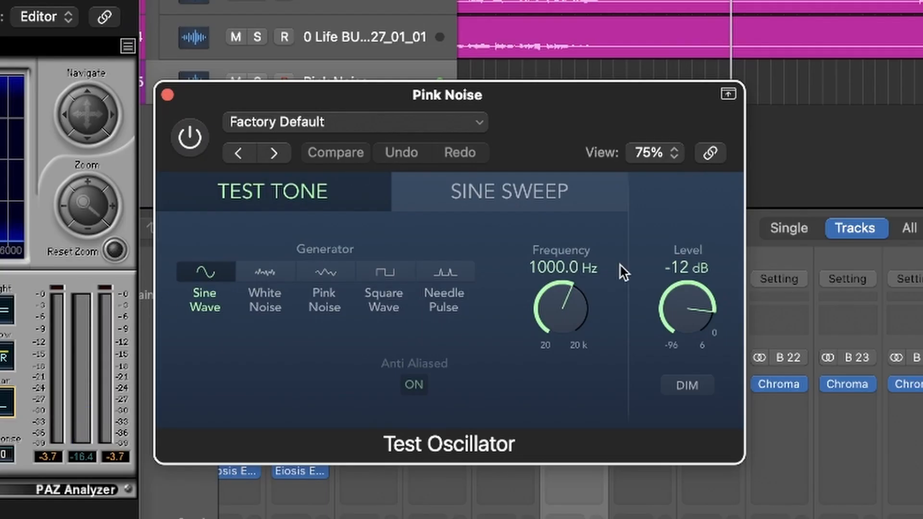
pyautogui.click(342, 274)
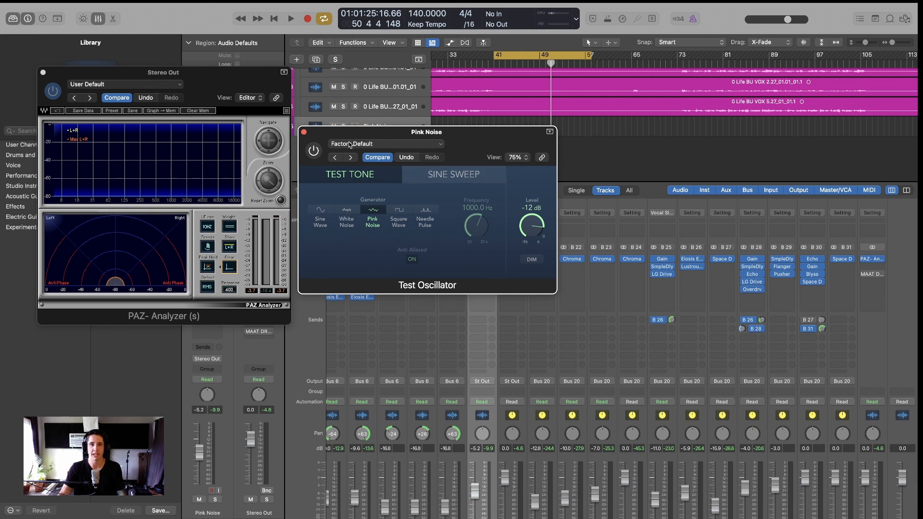
pyautogui.moveTo(203, 75); pyautogui.dragTo(198, 62)
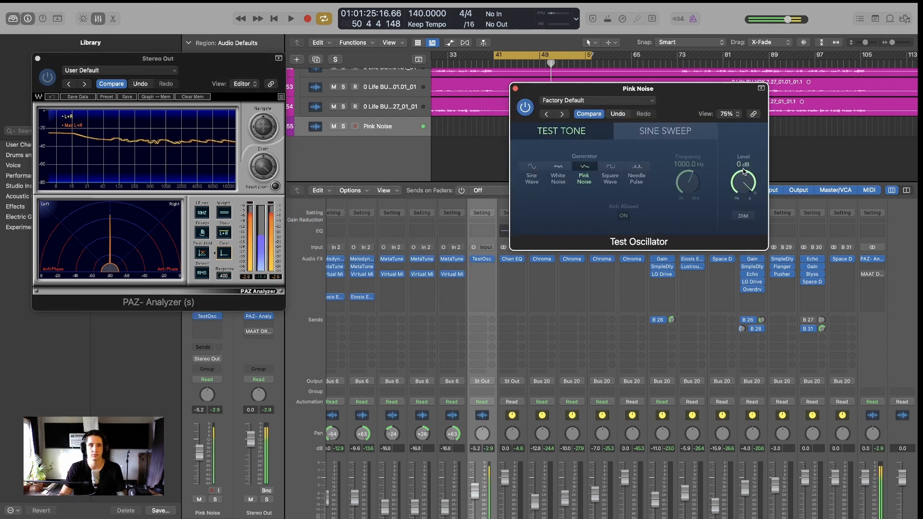
pyautogui.click(525, 106)
pyautogui.moveTo(540, 94); pyautogui.dragTo(323, 146)
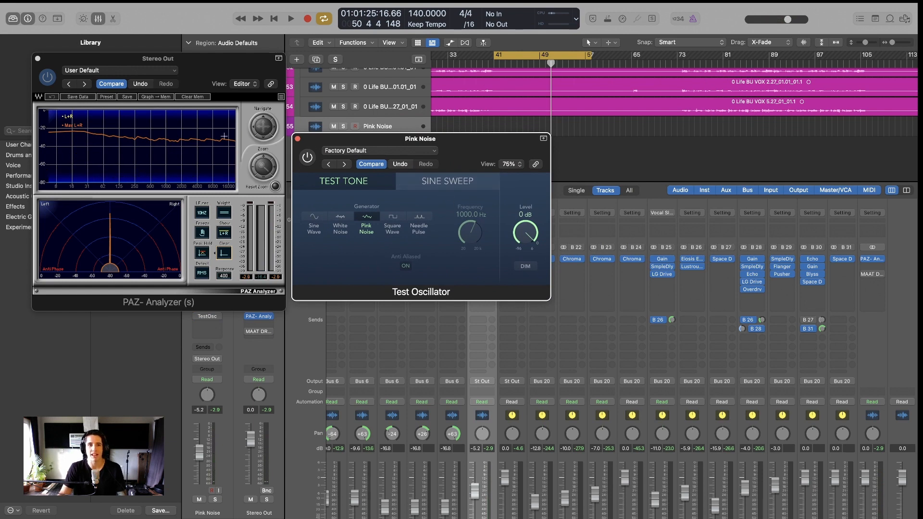
pyautogui.moveTo(459, 143); pyautogui.dragTo(457, 156)
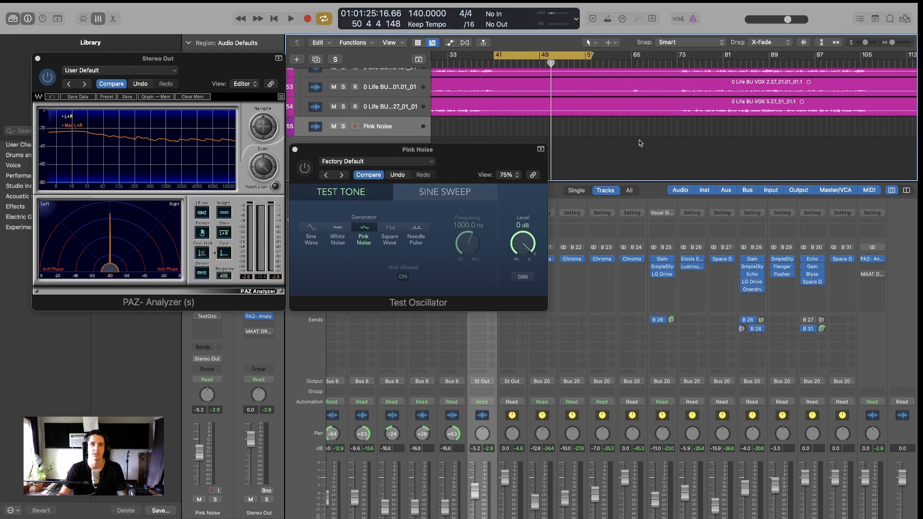
# Play the mix from bar 41 and stop so PAZ Analyzer captures the pink noise spectrum
pyautogui.press('space')
pyautogui.scroll(3, 593, 132)
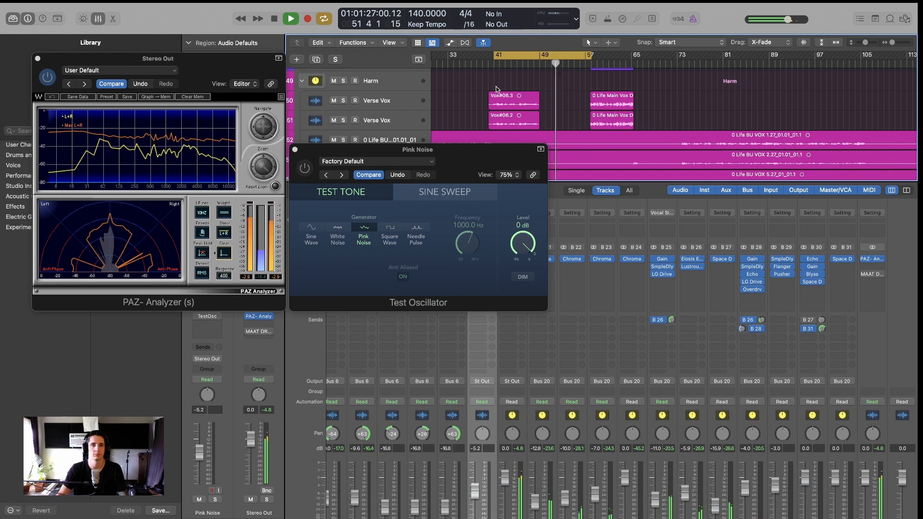
pyautogui.press('space')
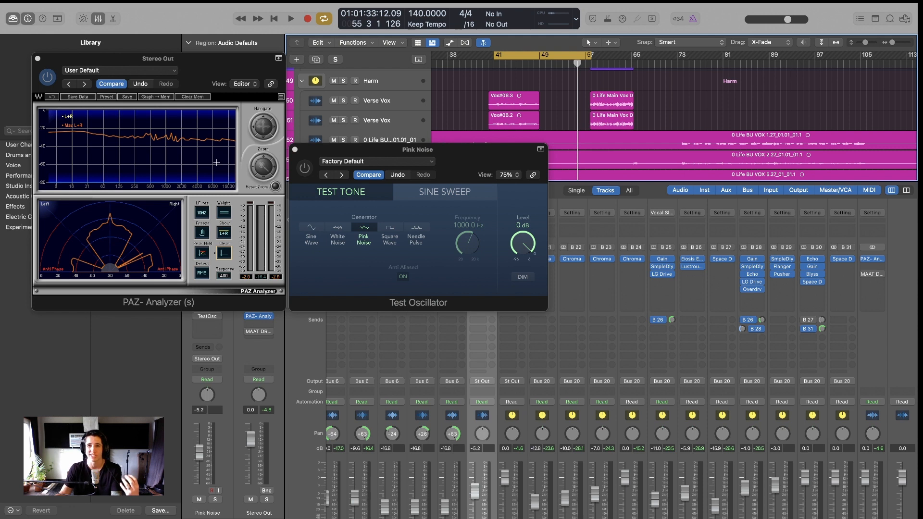
pyautogui.click(498, 149)
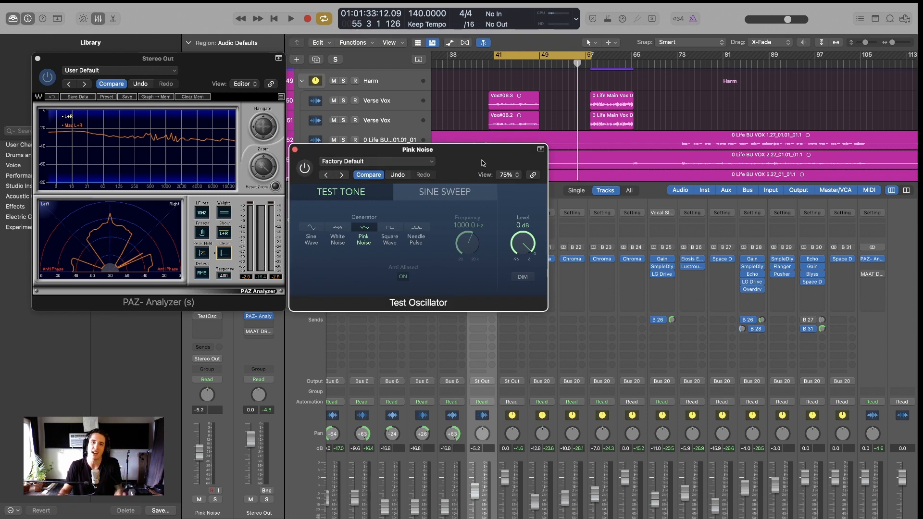
# Open the flat Mix Bus Channel EQ, lay it out beside PAZ Analyzer and Test Oscillator, and start playback
pyautogui.moveTo(483, 163); pyautogui.dragTo(798, 176)
pyautogui.click(512, 232)
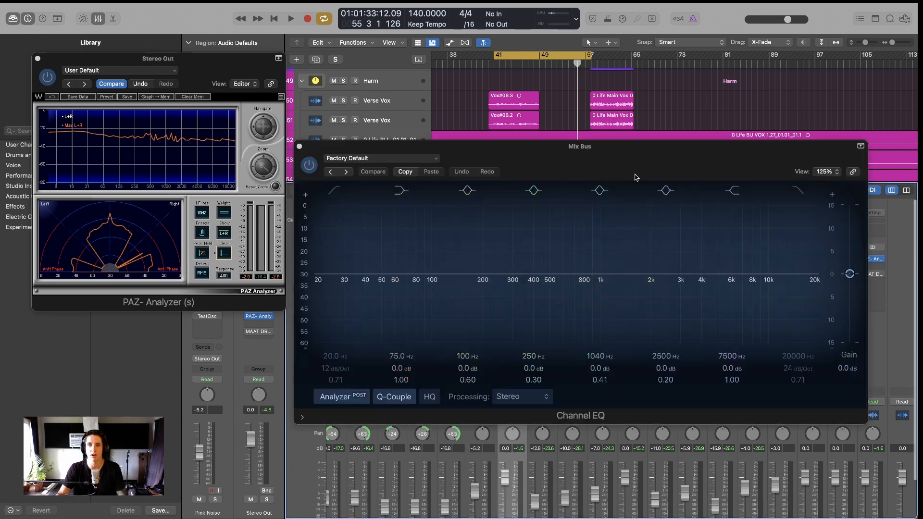
pyautogui.moveTo(598, 166); pyautogui.dragTo(599, 244)
pyautogui.moveTo(772, 176); pyautogui.dragTo(780, 58)
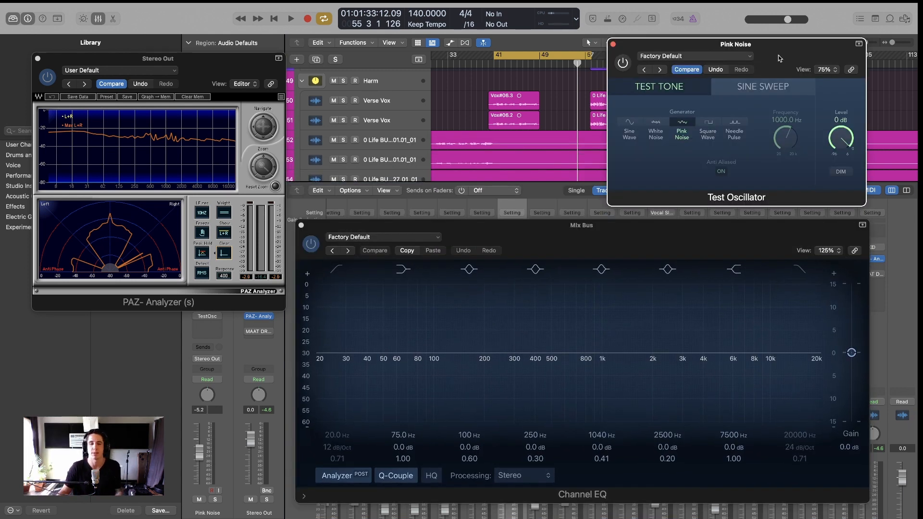
pyautogui.click(596, 226)
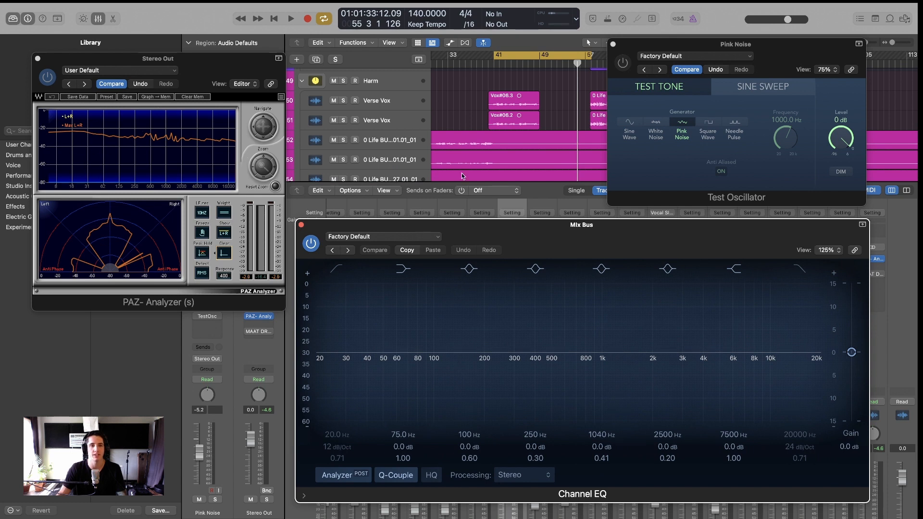
pyautogui.moveTo(578, 247); pyautogui.dragTo(574, 245)
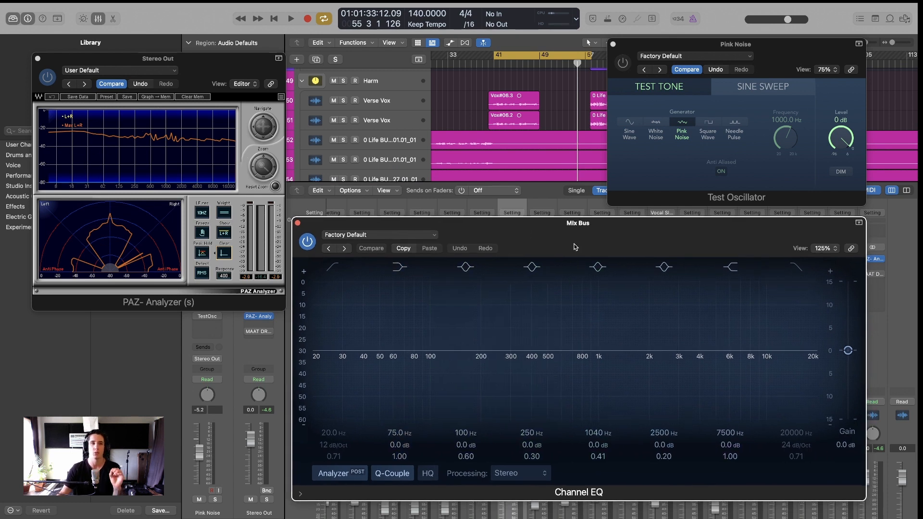
pyautogui.click(200, 70)
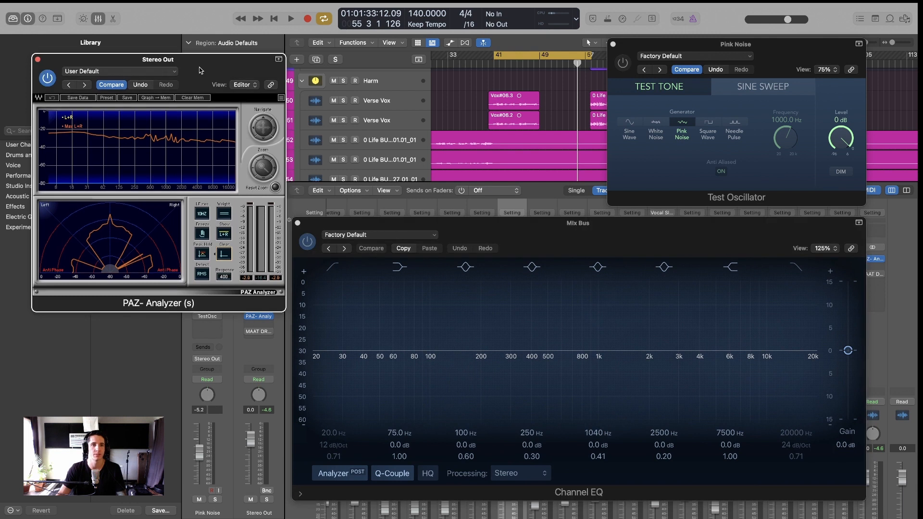
pyautogui.press('space')
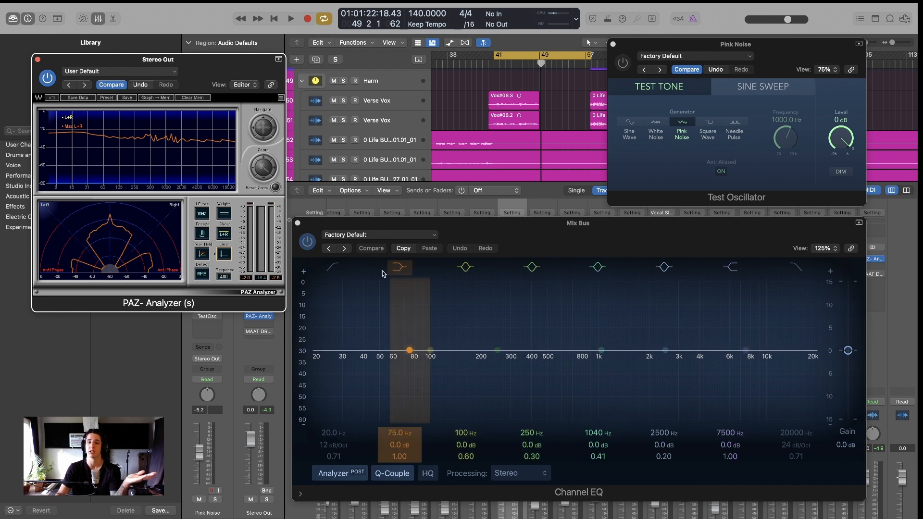
# Move the EQ bands to 133 Hz +1 dB, 700 Hz −1.0 dB and 5050 Hz +1 dB, then bypass the EQ
pyautogui.moveTo(411, 351); pyautogui.dragTo(450, 346)
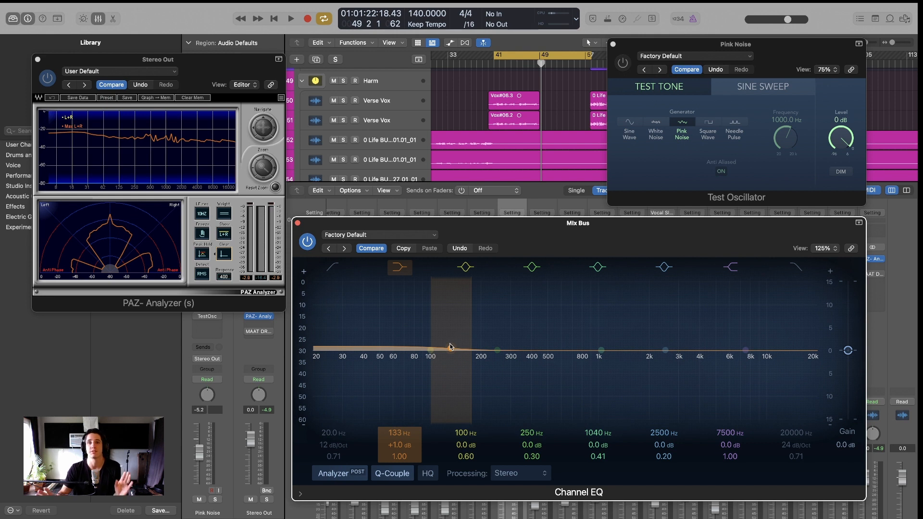
pyautogui.click(597, 342)
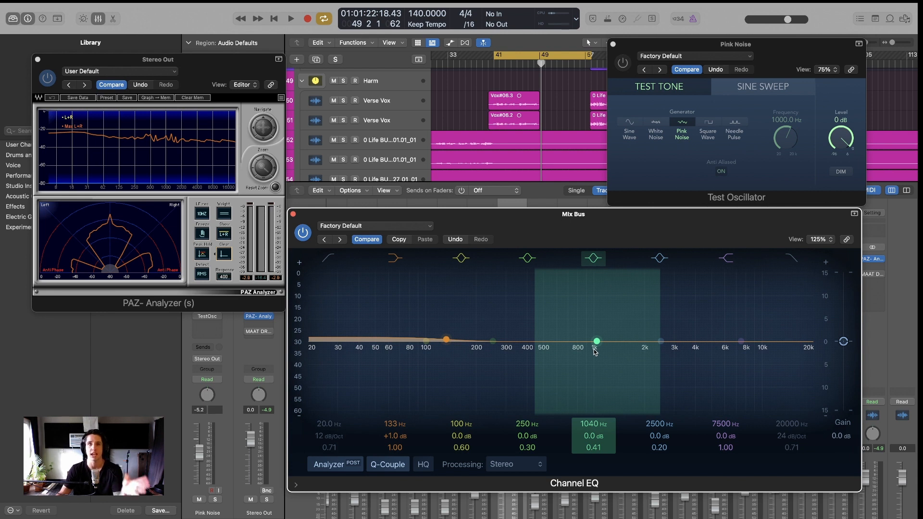
pyautogui.moveTo(596, 349); pyautogui.dragTo(570, 348)
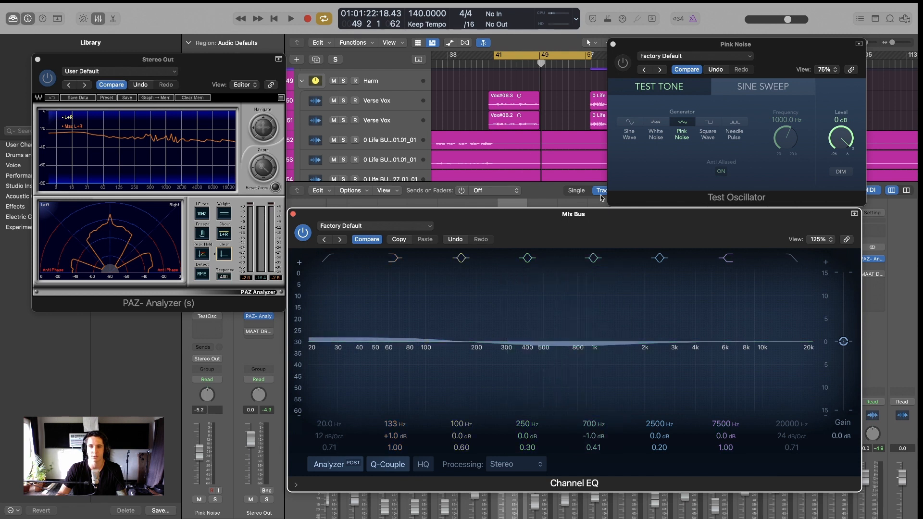
pyautogui.moveTo(620, 233); pyautogui.dragTo(614, 234)
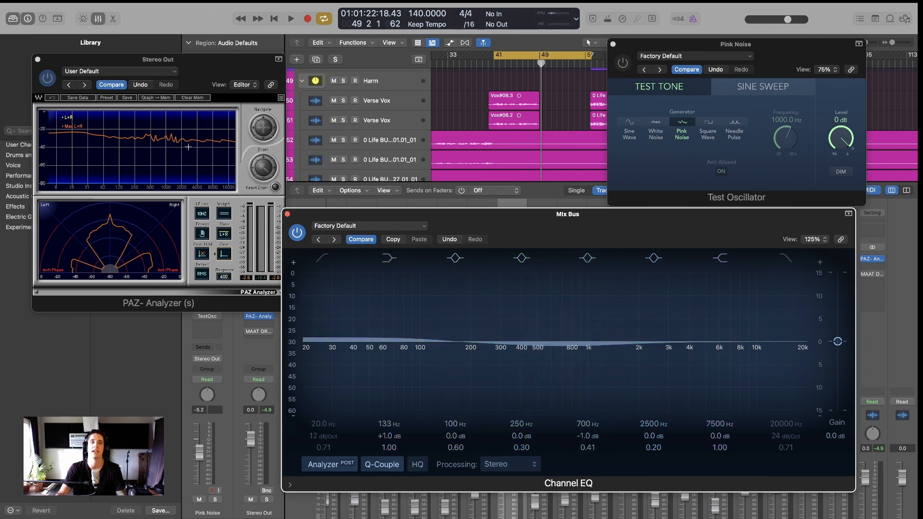
pyautogui.moveTo(735, 341); pyautogui.dragTo(723, 337)
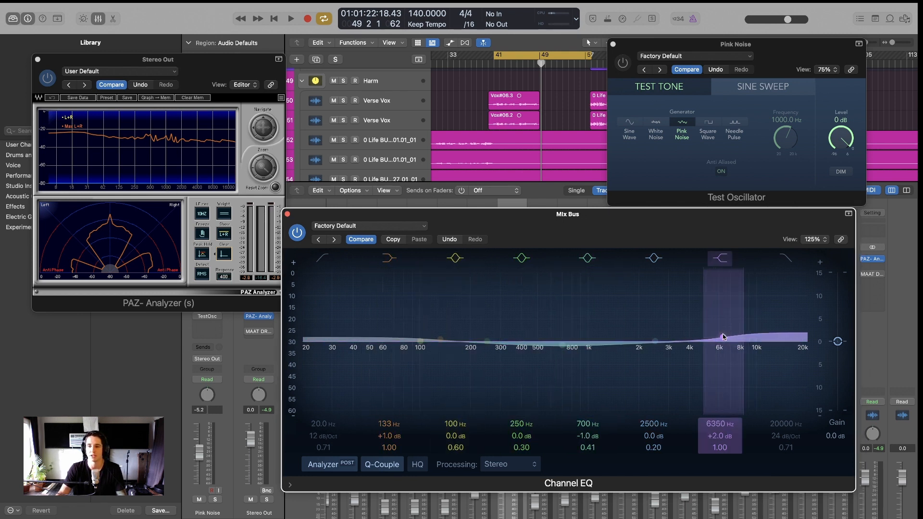
pyautogui.click(298, 232)
# Play the mix with the EQ bypassed, switch the EQ back on, stop, and close the Channel EQ window
pyautogui.press('space')
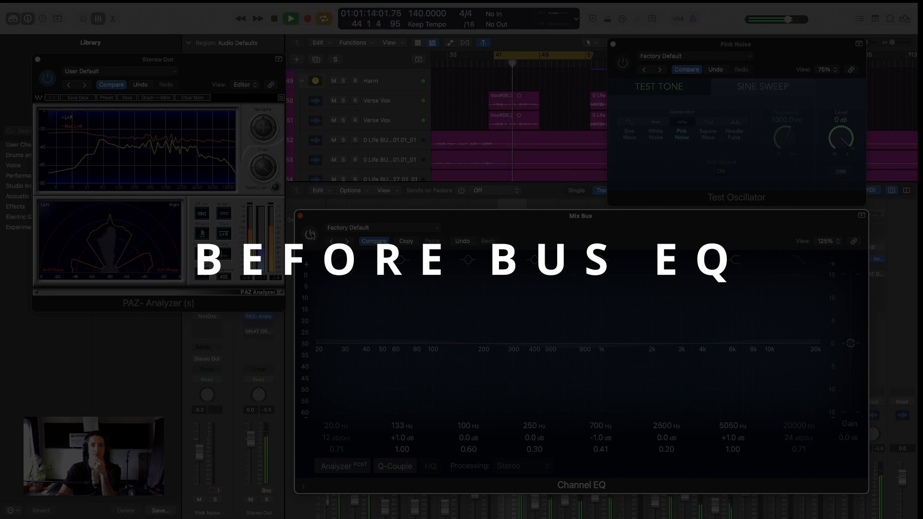
pyautogui.click(310, 234)
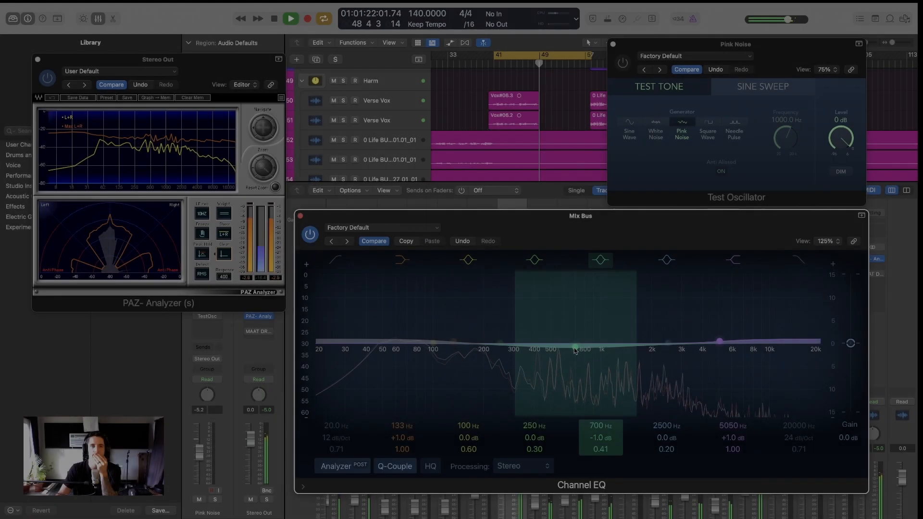
pyautogui.press('space')
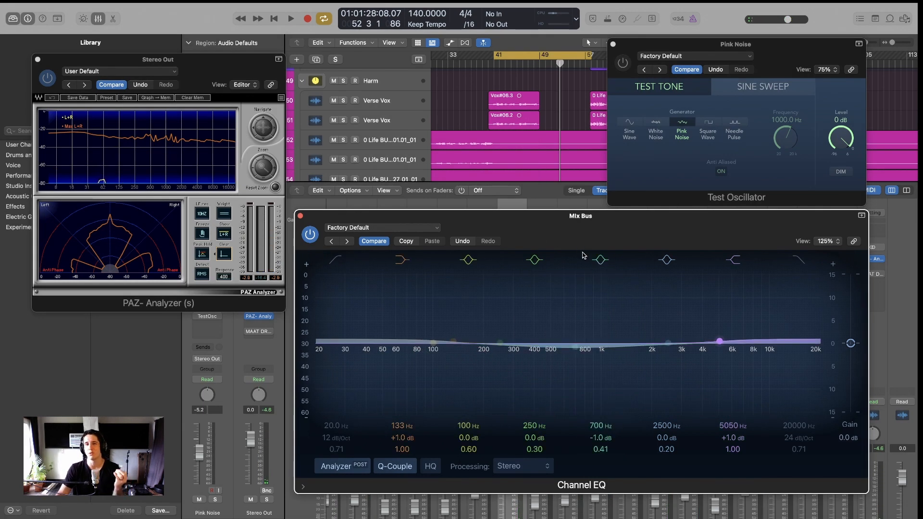
pyautogui.moveTo(576, 232); pyautogui.dragTo(576, 225)
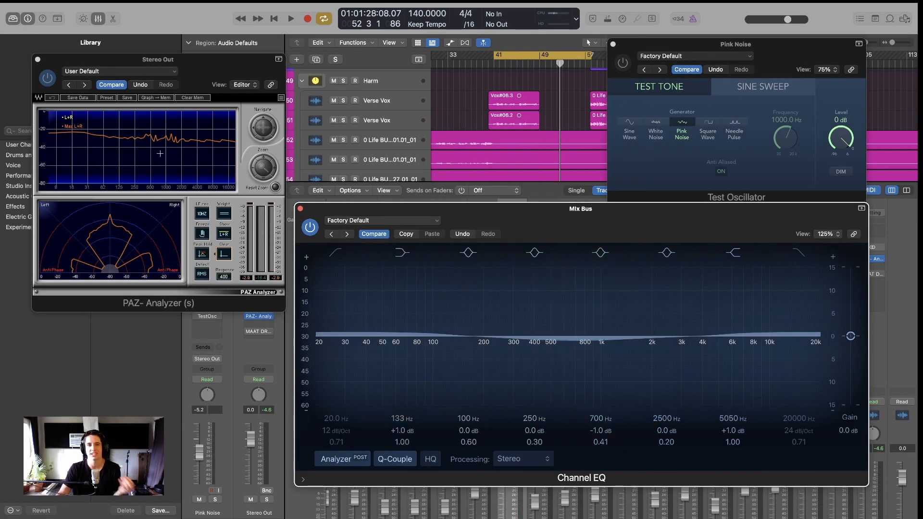
pyautogui.click(300, 208)
pyautogui.scroll(10, 468, 105)
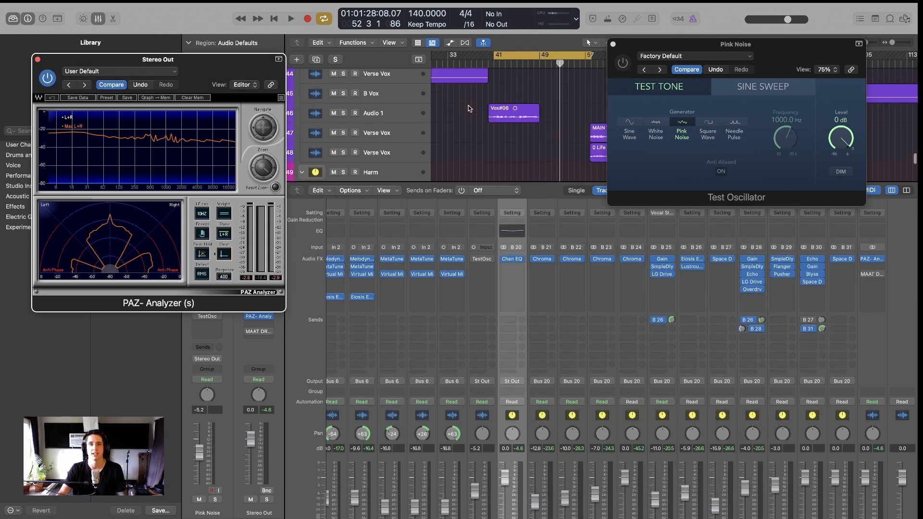
pyautogui.scroll(5, 473, 100)
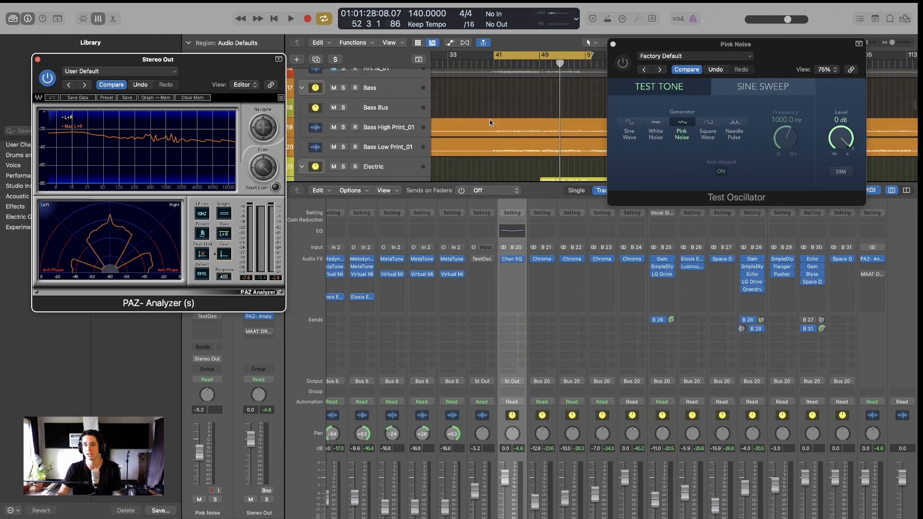
pyautogui.hscroll(-10, 559, 370)
pyautogui.hscroll(-10, 572, 360)
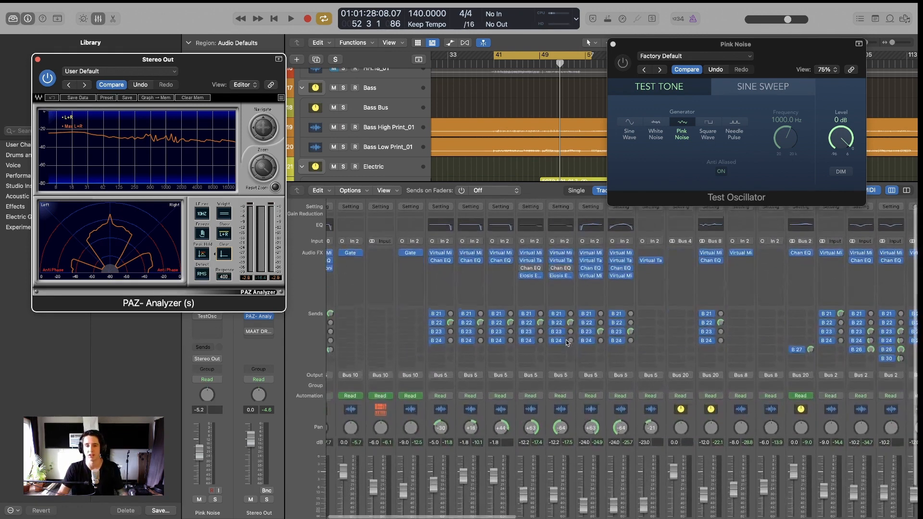
pyautogui.scroll(-3, 572, 360)
pyautogui.hscroll(8, 569, 332)
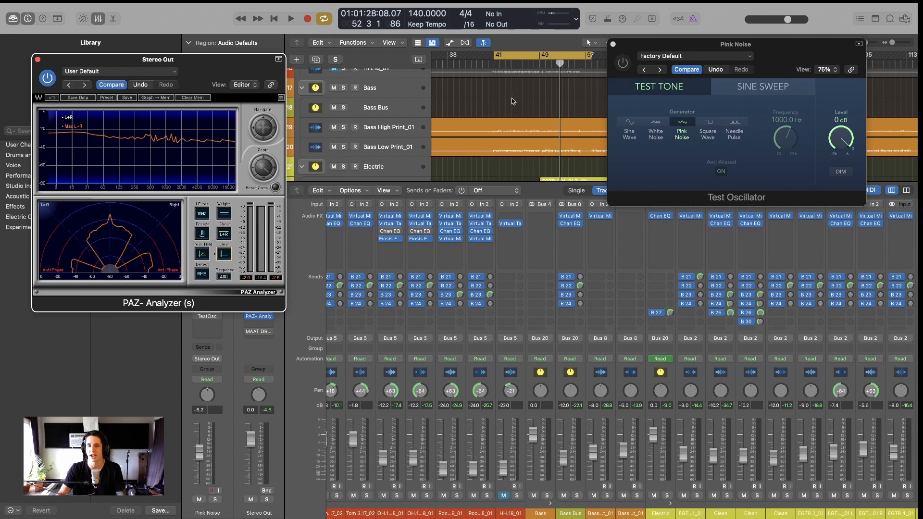
pyautogui.press('space')
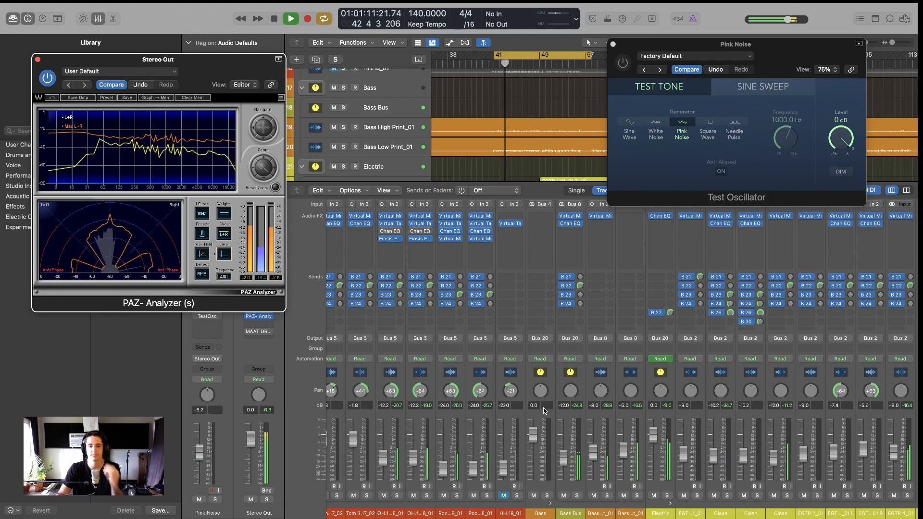
pyautogui.hscroll(-6, 545, 411)
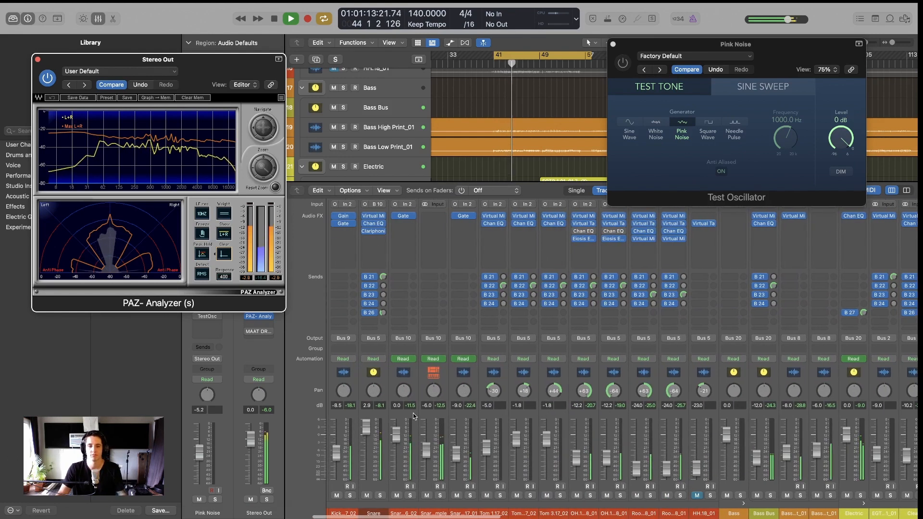
pyautogui.hscroll(-3, 605, 376)
pyautogui.click(377, 377)
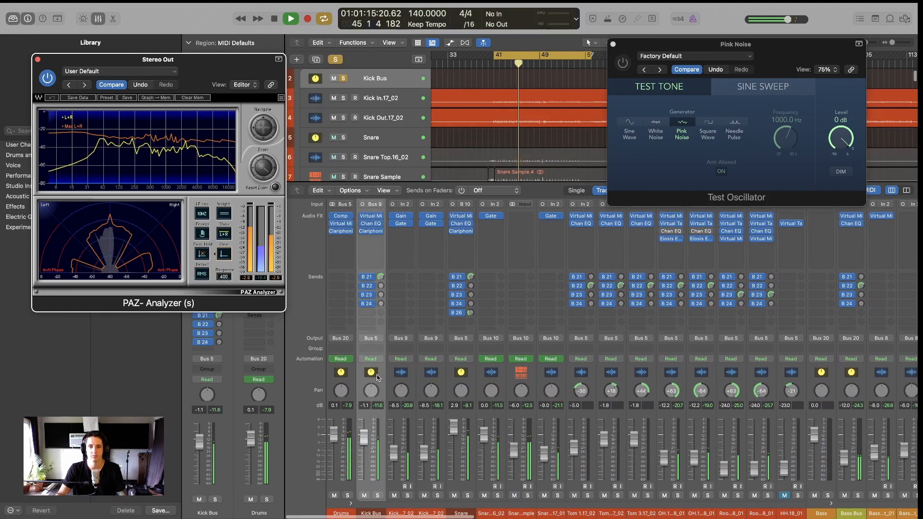
pyautogui.hscroll(5, 533, 375)
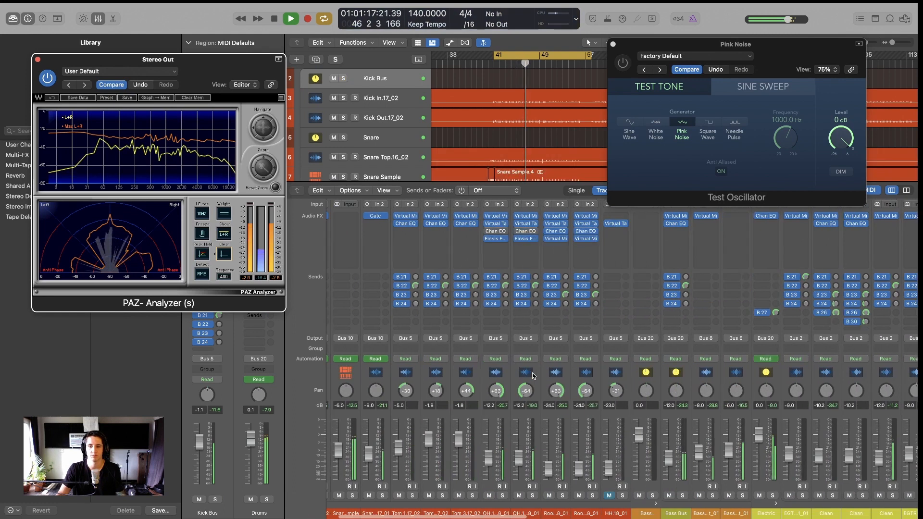
pyautogui.hscroll(3, 532, 376)
pyautogui.press('space')
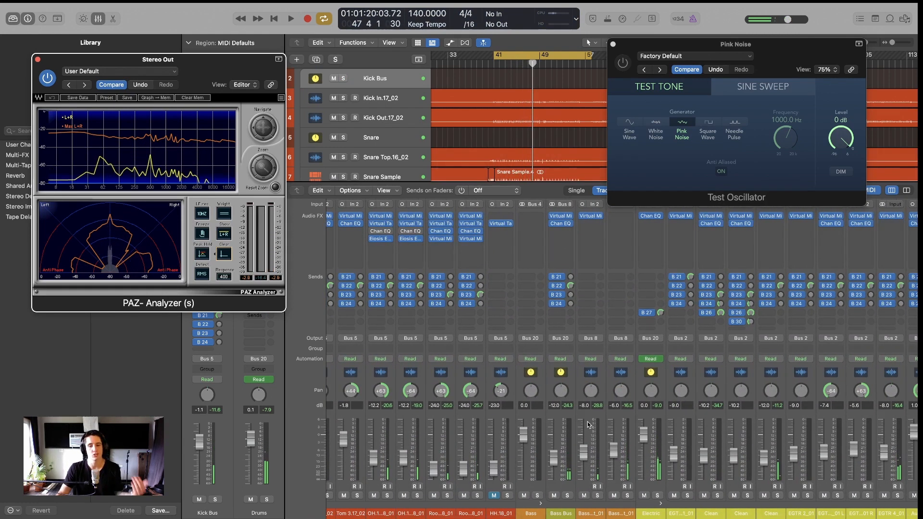
# Raise the Bass Bus volume fader from -12.0 dB to about -5.5 dB
pyautogui.click(557, 465)
pyautogui.moveTo(556, 466); pyautogui.dragTo(556, 464)
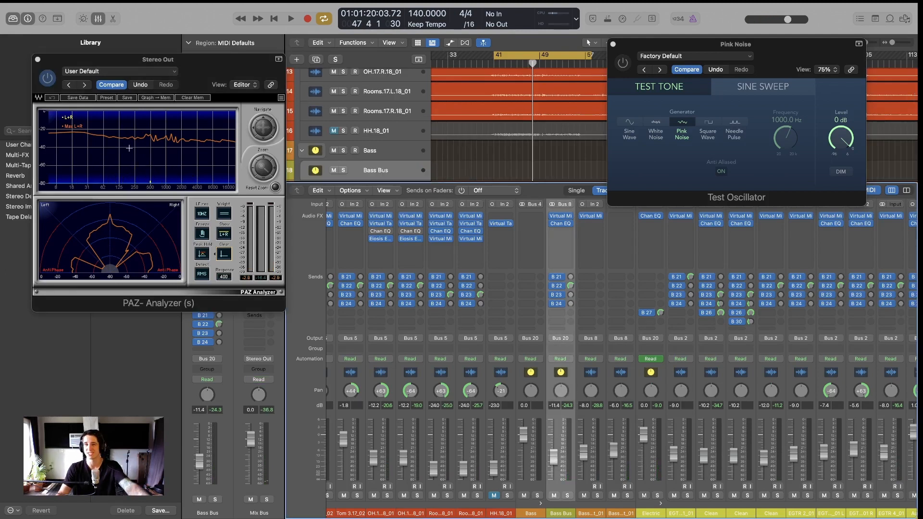
pyautogui.moveTo(555, 458); pyautogui.dragTo(556, 451)
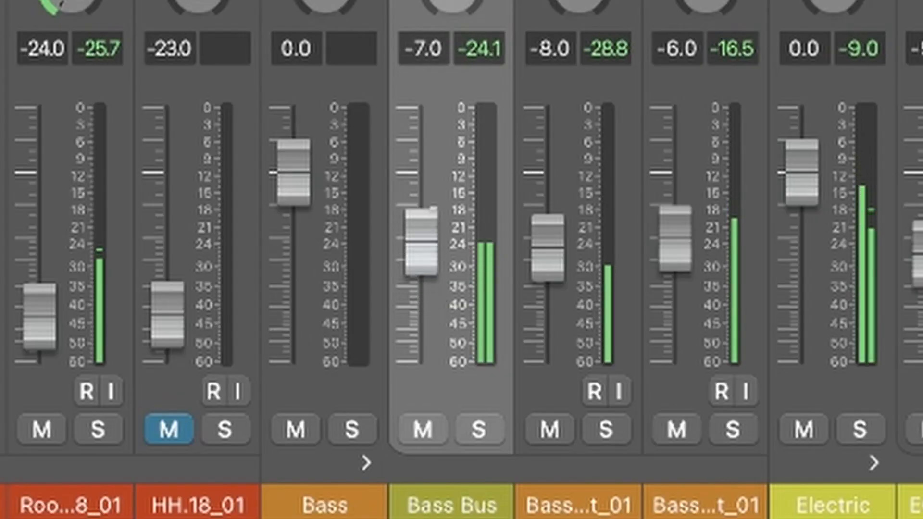
pyautogui.moveTo(421, 243); pyautogui.dragTo(421, 229)
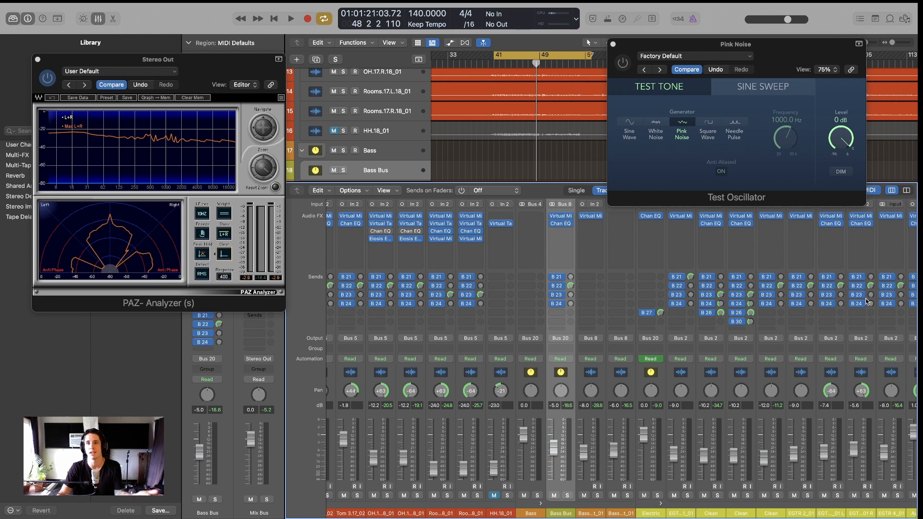
pyautogui.moveTo(783, 53); pyautogui.dragTo(571, 175)
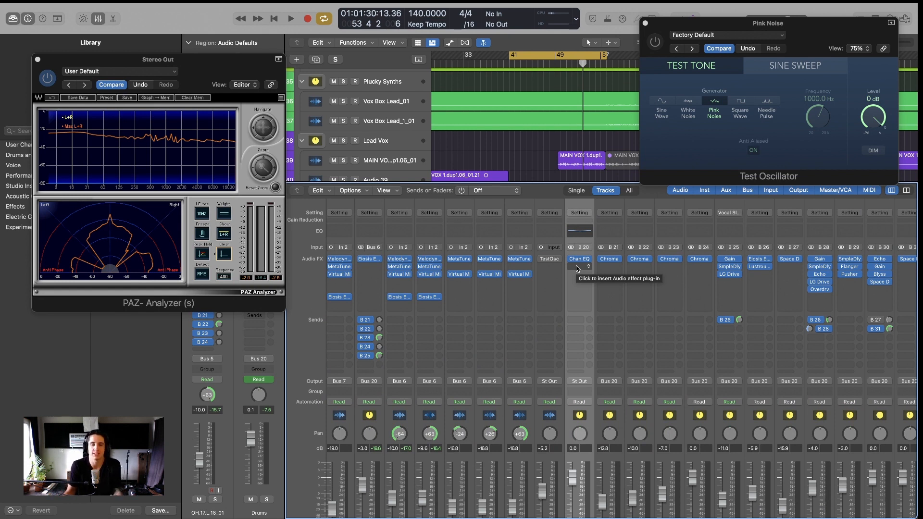
# Insert a stereo Compressor from Dynamics into the Mix Bus's empty Audio FX slot
pyautogui.click(576, 268)
pyautogui.moveTo(625, 309)
pyautogui.click(662, 309)
pyautogui.moveTo(572, 136); pyautogui.dragTo(625, 167)
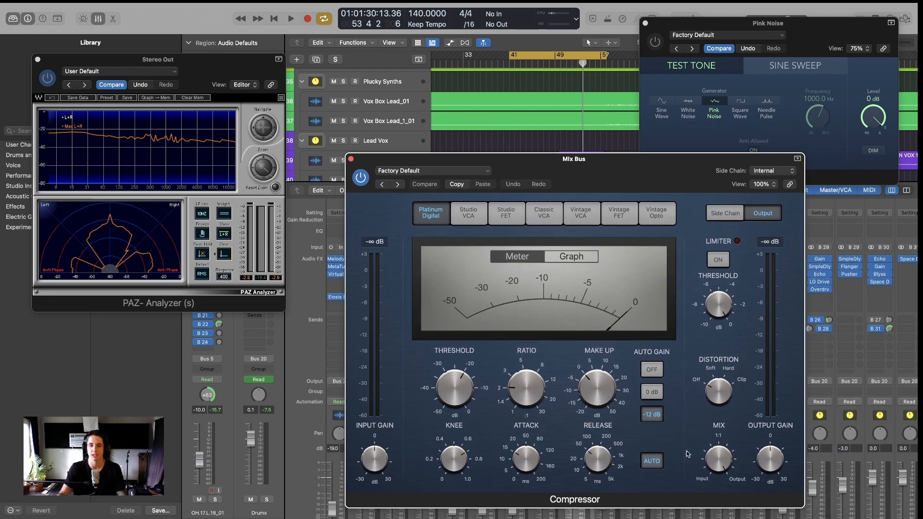
# Turn the Compressor's Auto Gain off and lengthen its attack to about 101 ms
pyautogui.click(659, 372)
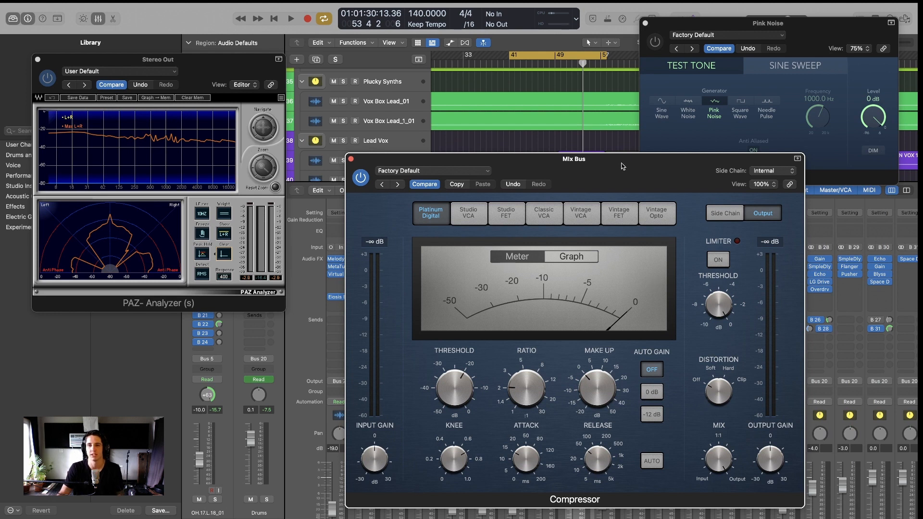
pyautogui.moveTo(623, 164); pyautogui.dragTo(590, 114)
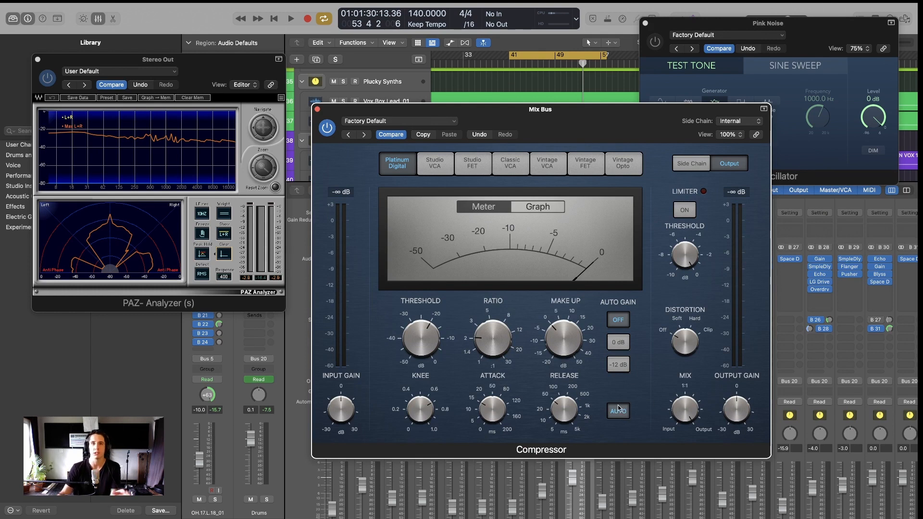
pyautogui.moveTo(529, 109); pyautogui.dragTo(541, 144)
pyautogui.moveTo(512, 438); pyautogui.dragTo(510, 432)
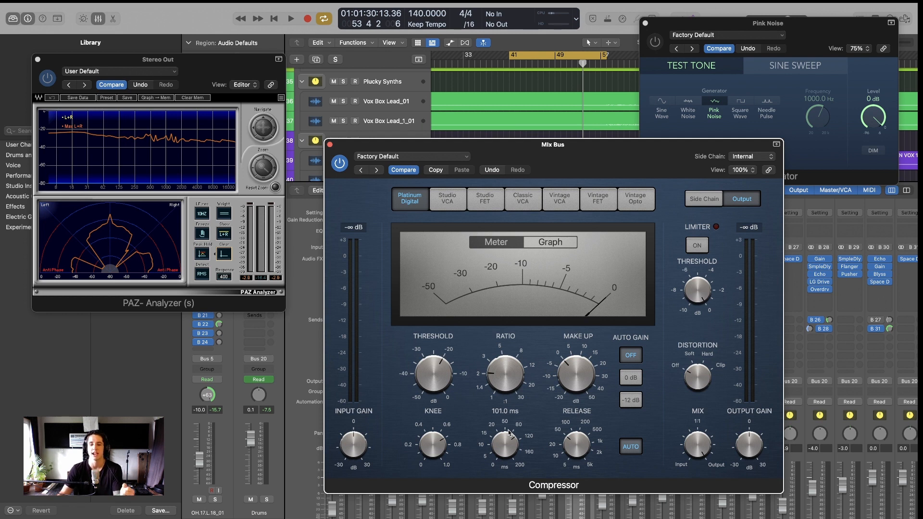
# Drop the Compressor attack to 0 ms, then bring it up to about 92 ms
pyautogui.scroll(-10, 500, 439)
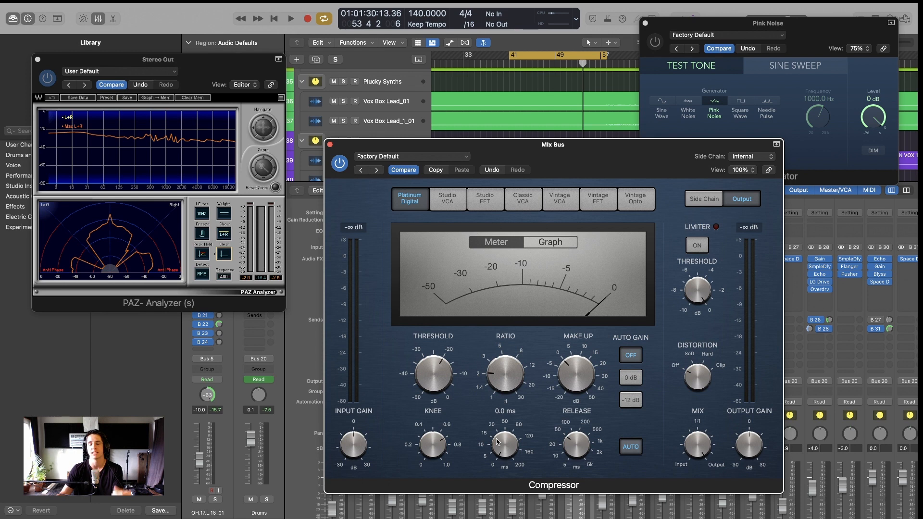
pyautogui.moveTo(497, 440); pyautogui.dragTo(469, 386)
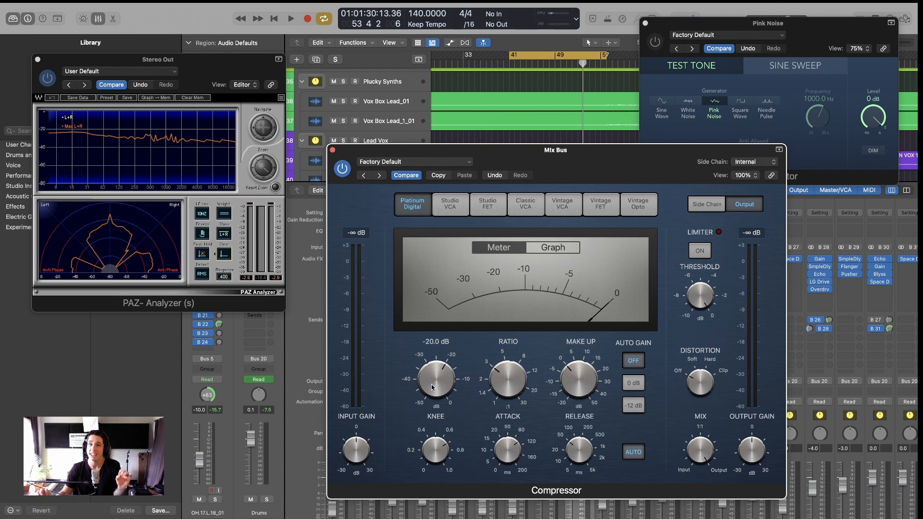
# While the mix plays, raise the Compressor threshold from -20.0 dB to -13.0 dB, then stop
pyautogui.press('space')
pyautogui.moveTo(432, 387); pyautogui.dragTo(437, 379)
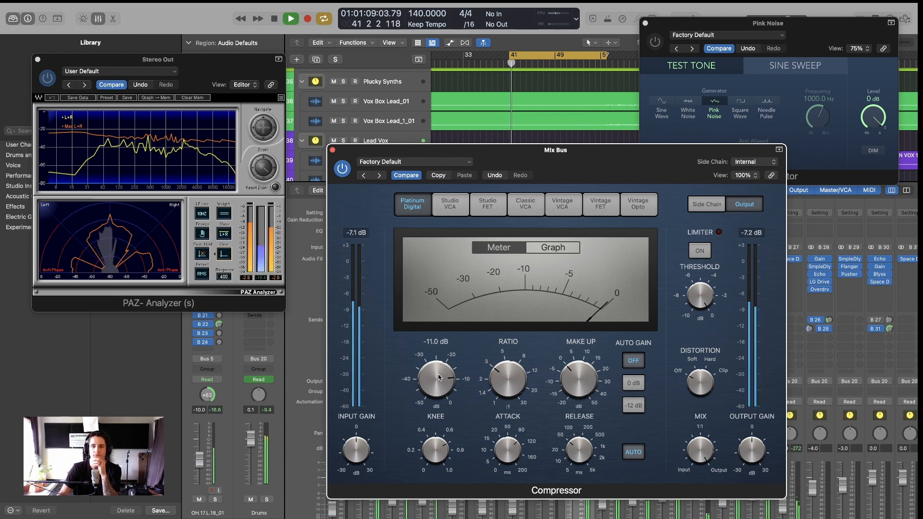
pyautogui.moveTo(437, 379); pyautogui.dragTo(437, 385)
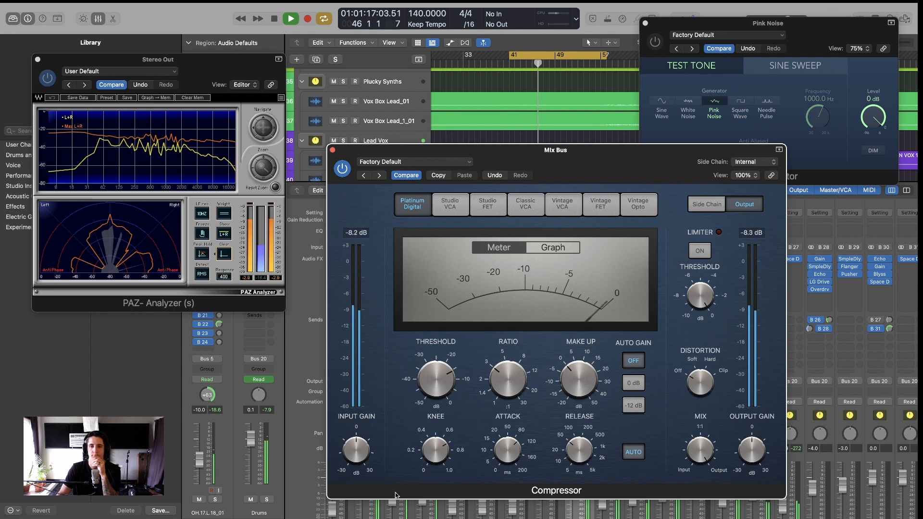
pyautogui.moveTo(562, 150); pyautogui.dragTo(561, 157)
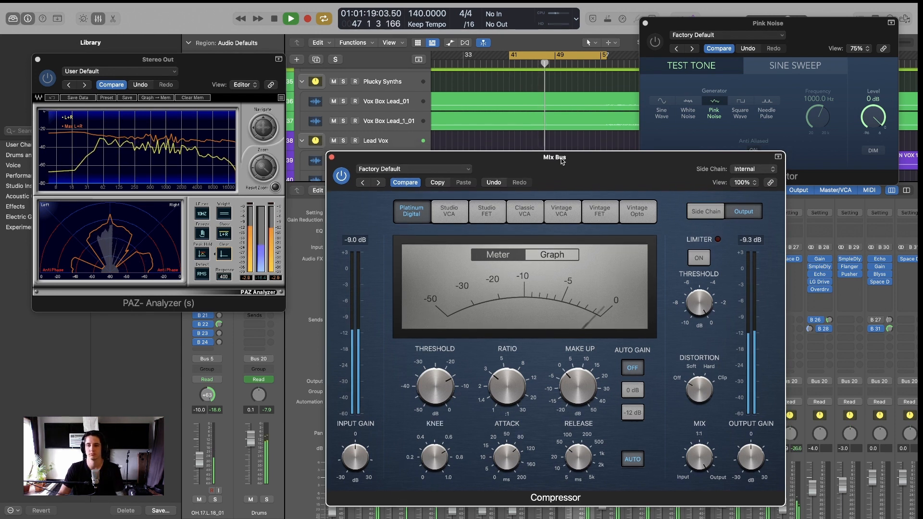
pyautogui.scroll(-3, 567, 133)
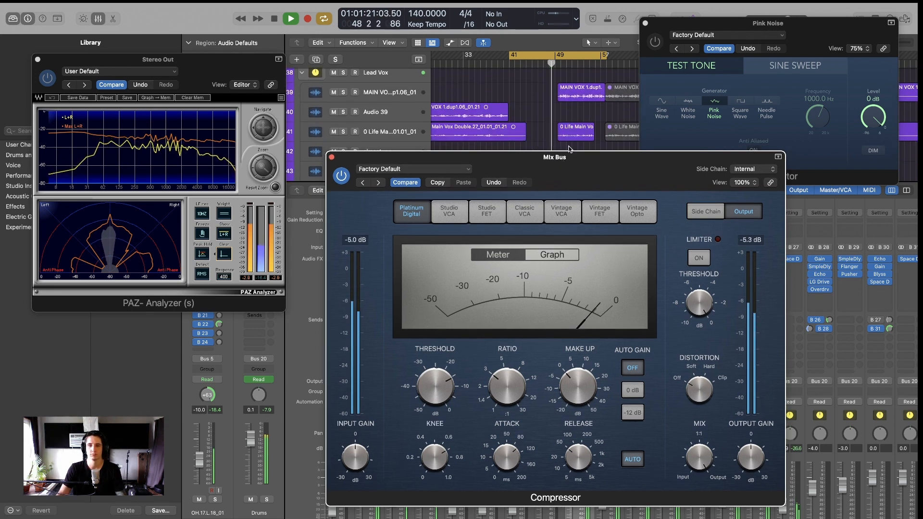
pyautogui.press('space')
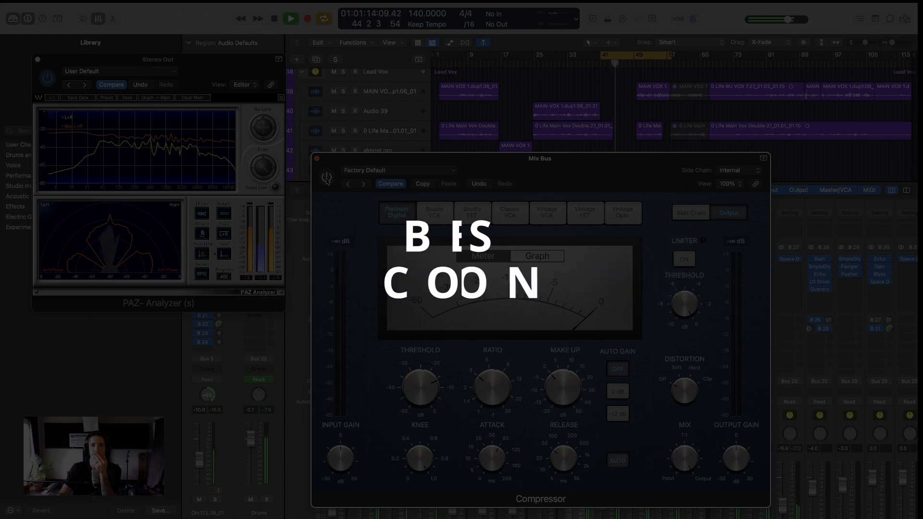
# Close the Compressor window and select the Pink Noise track in the track list
pyautogui.click(327, 178)
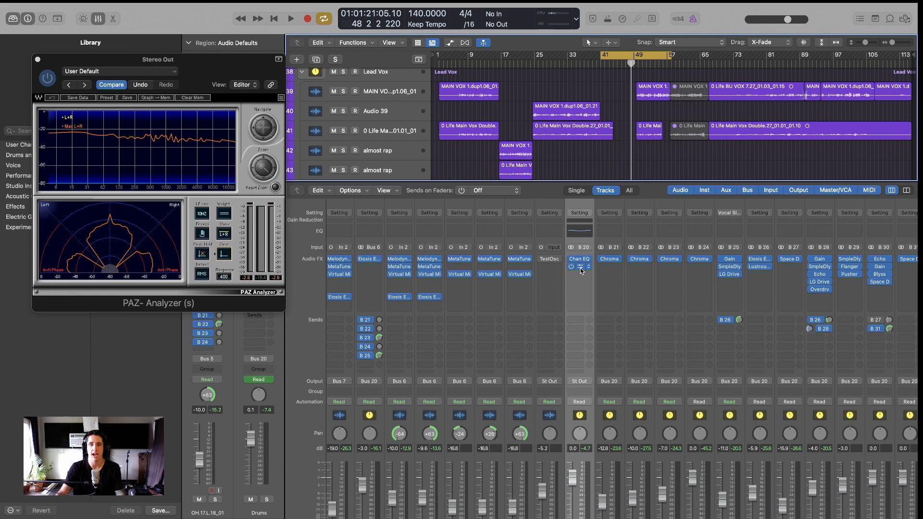
pyautogui.scroll(-10, 585, 164)
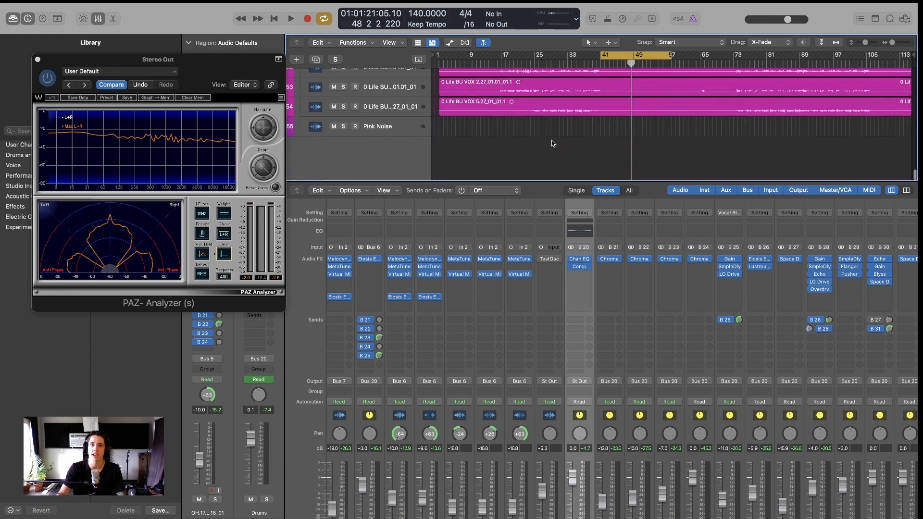
pyautogui.click(384, 127)
pyautogui.scroll(-2, 594, 341)
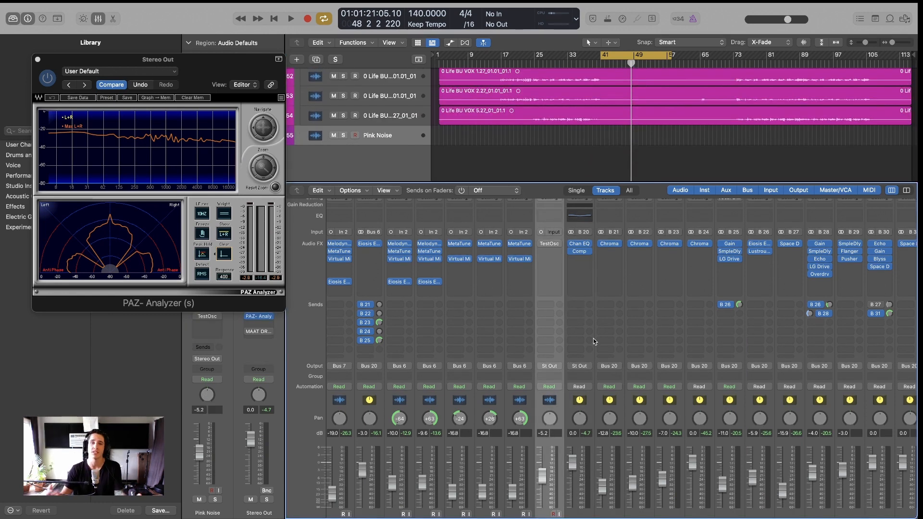
pyautogui.moveTo(579, 252)
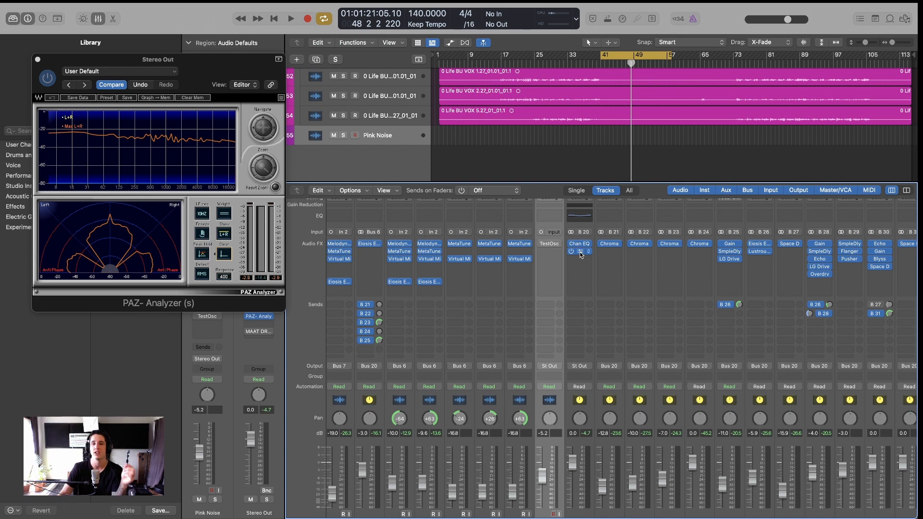